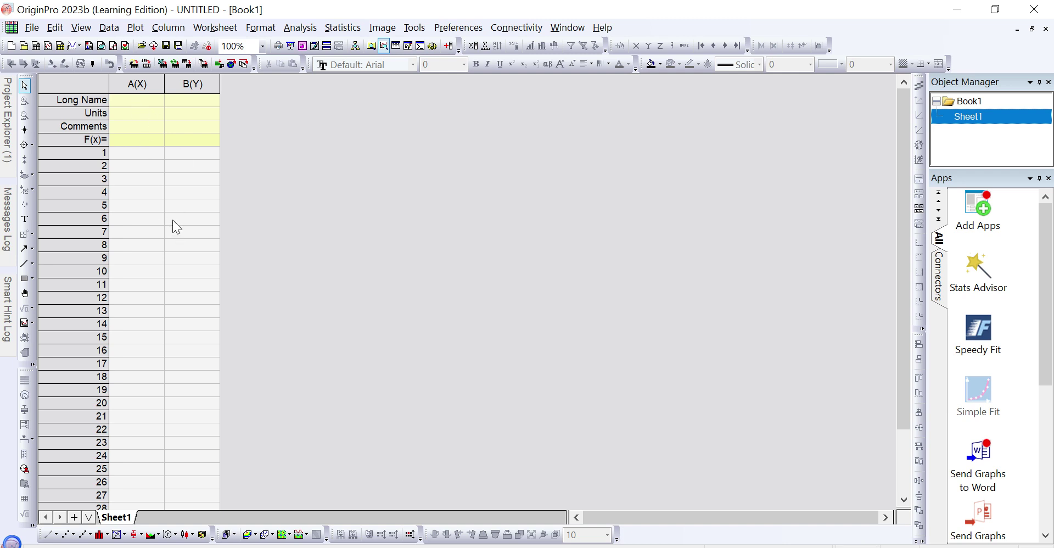
- Copy the FTIR data in Excel columns A and B, then switch back to OriginPro
key(alt+Tab)
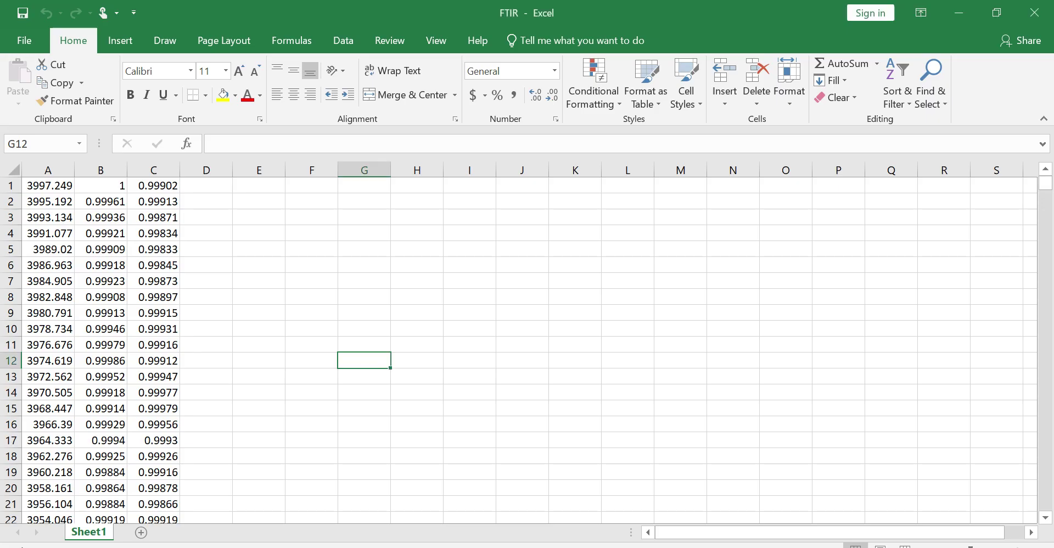
click(50, 171)
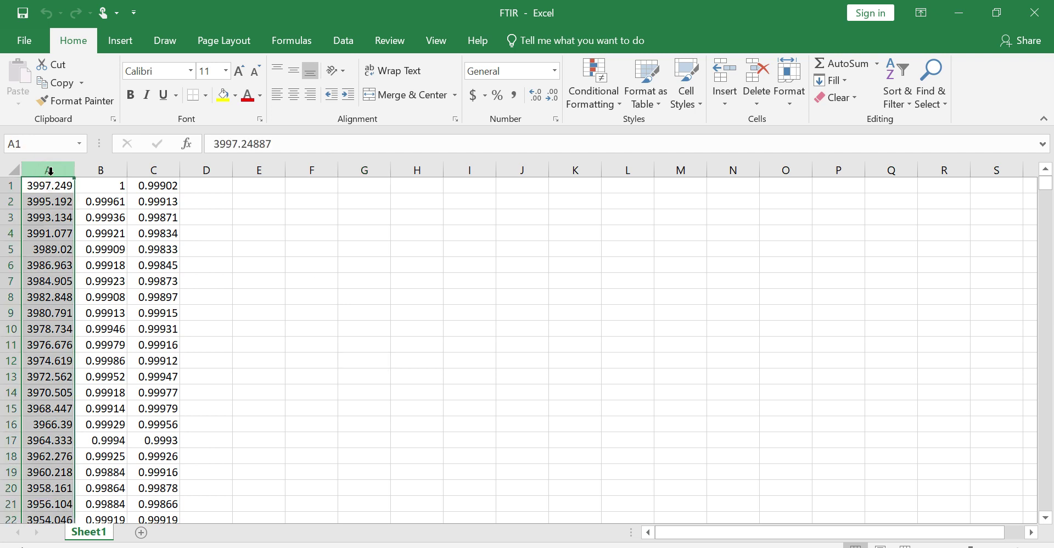
ctrl+click(107, 171)
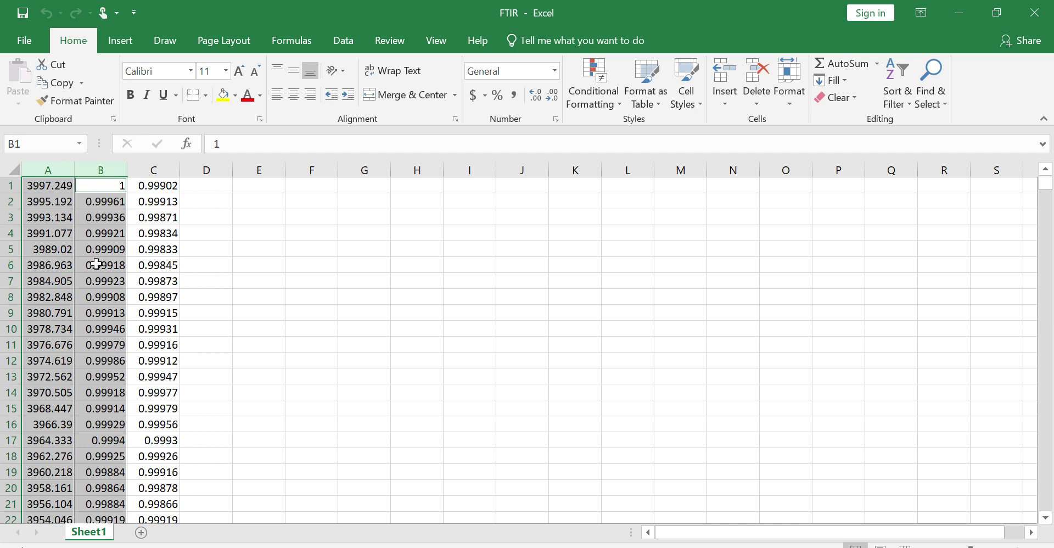
key(ctrl+c)
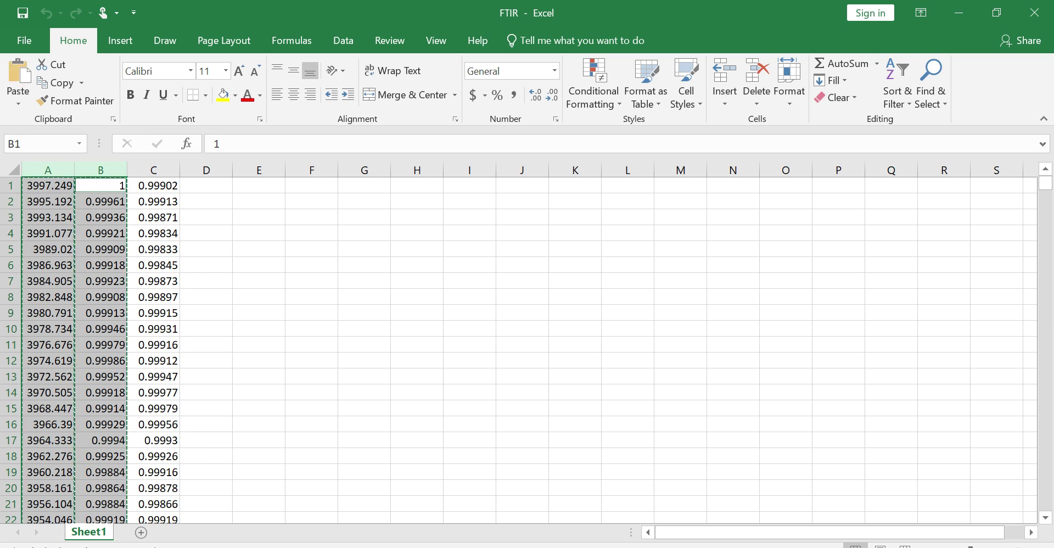
key(alt+Tab)
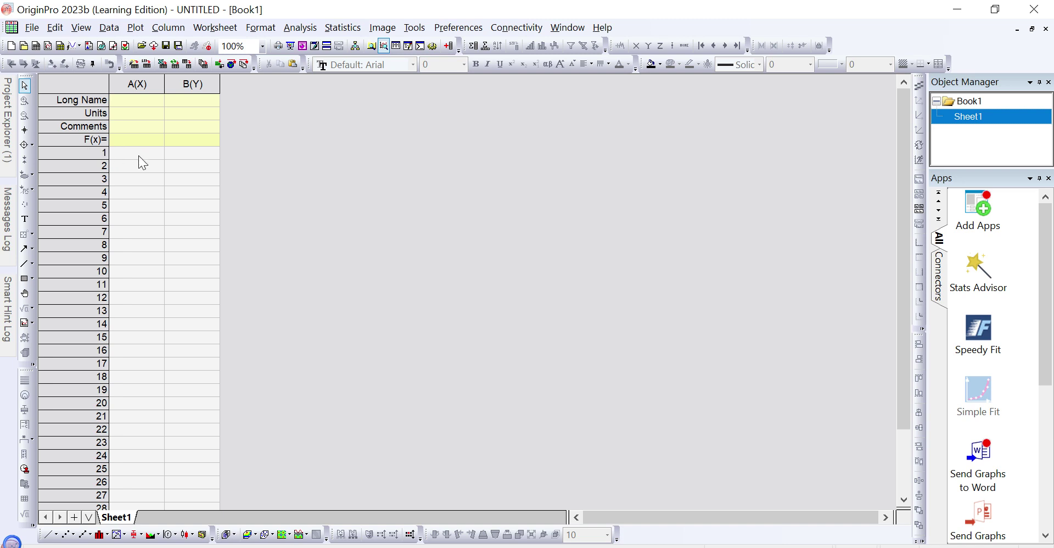
- Paste the copied FTIR data into Book1 at cell A1, filling columns A(X) and B(Y)
click(88, 153)
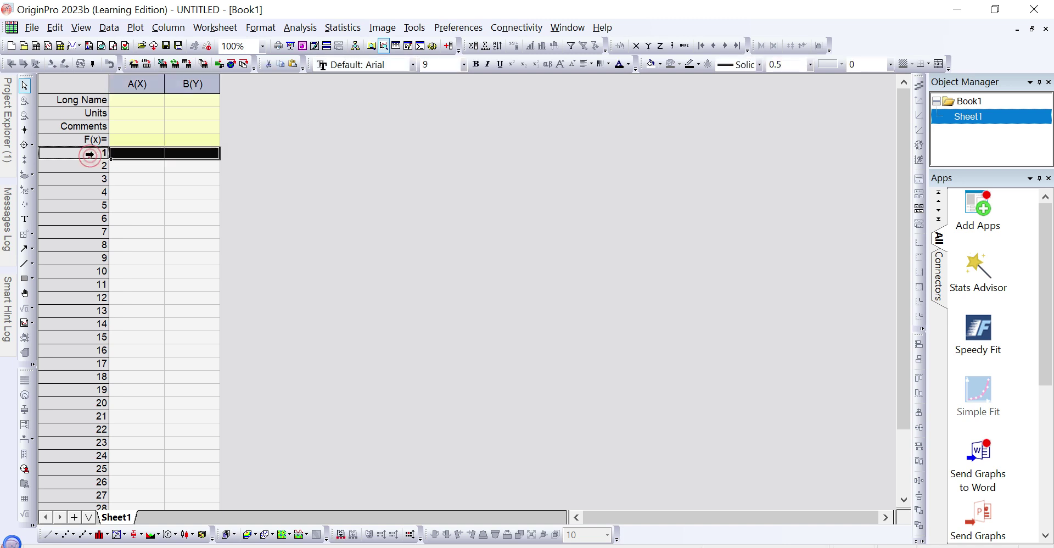
click(134, 155)
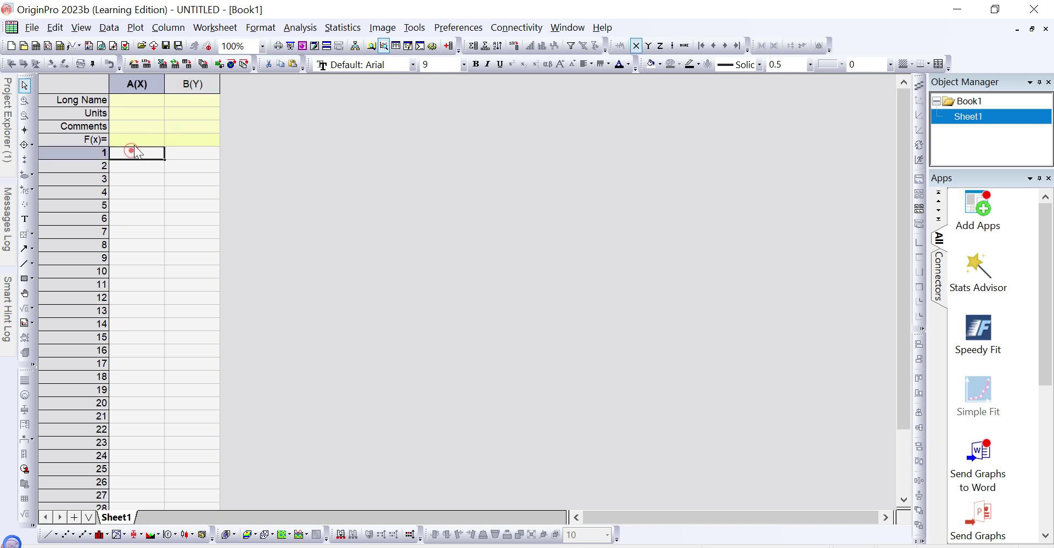
click(146, 100)
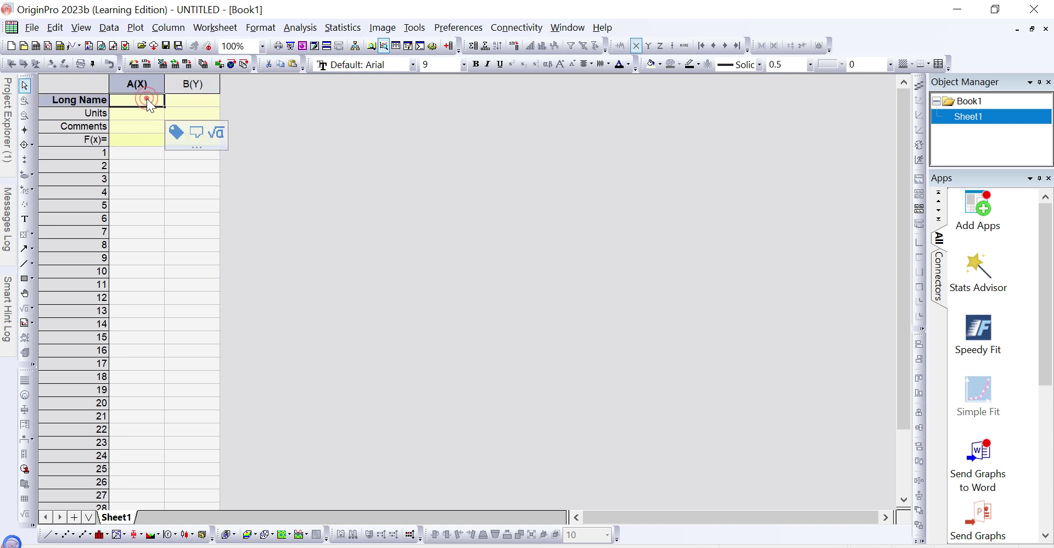
click(141, 154)
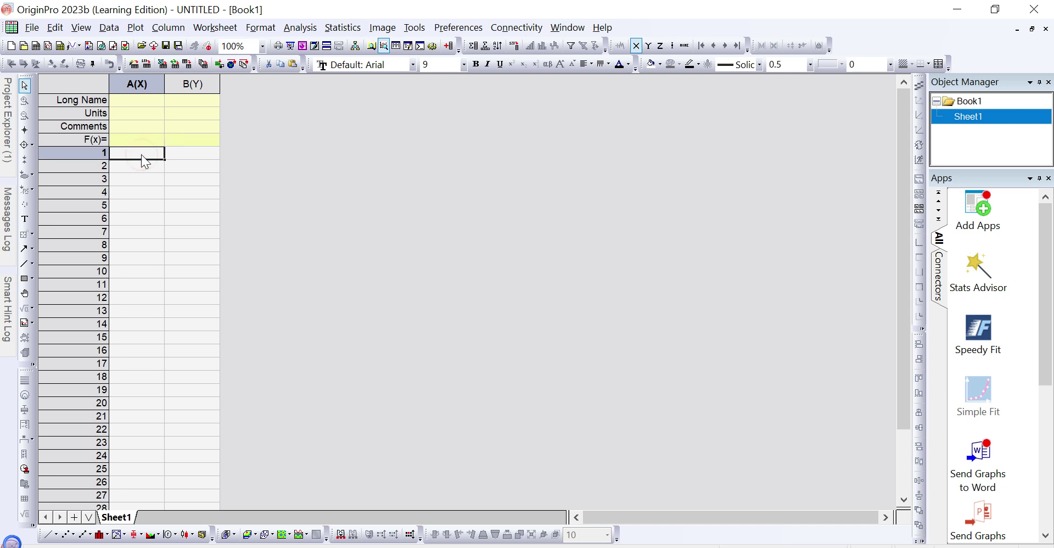
right_click(142, 154)
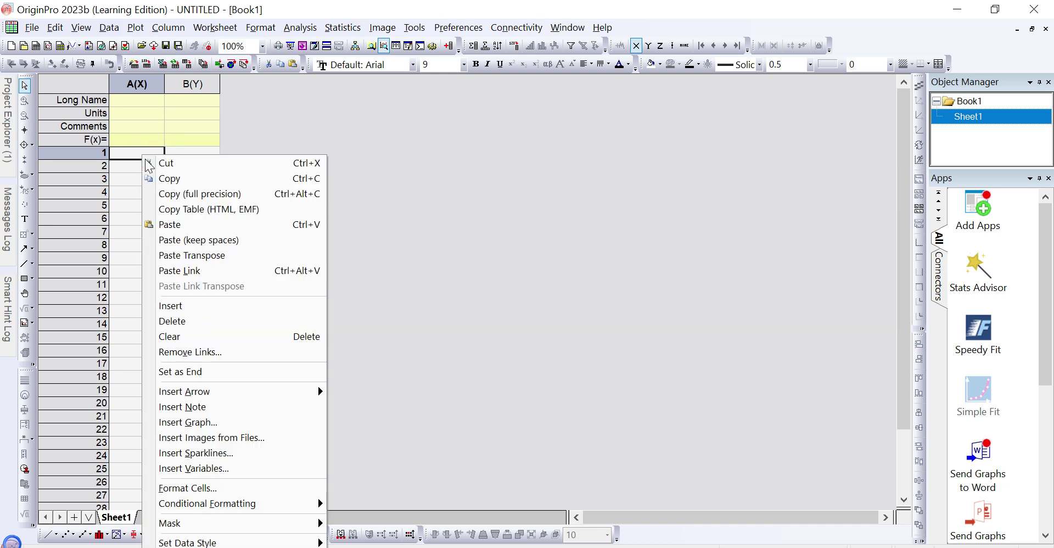
click(165, 225)
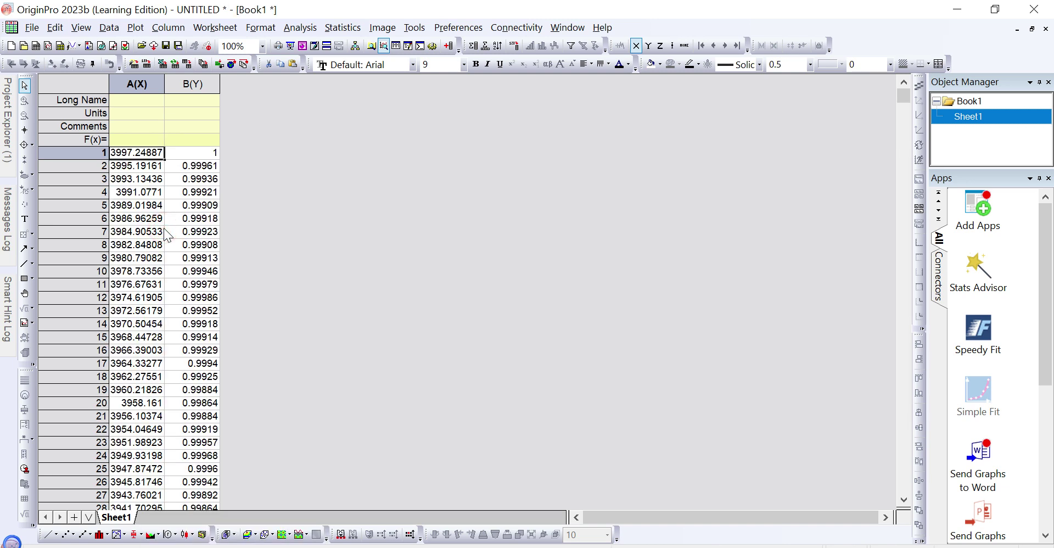
click(144, 101)
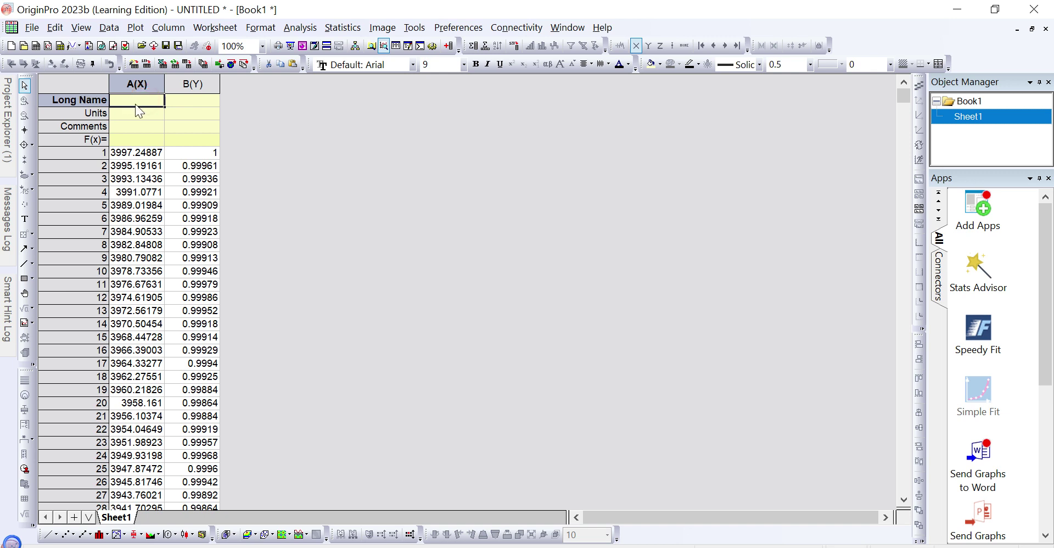
- Give column A the Long Name Wavenumber with units cm-1
text(Wa)
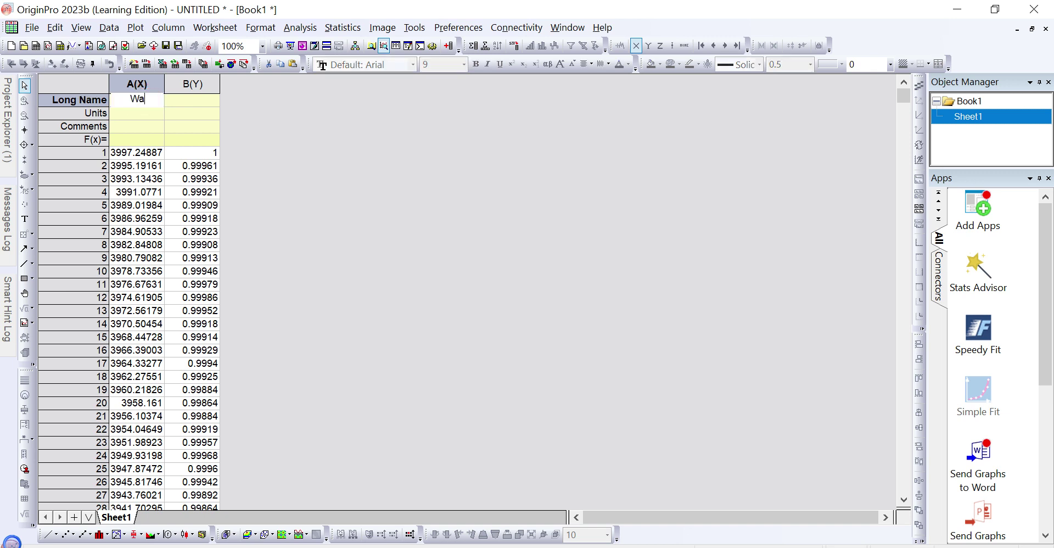
text(venumber)
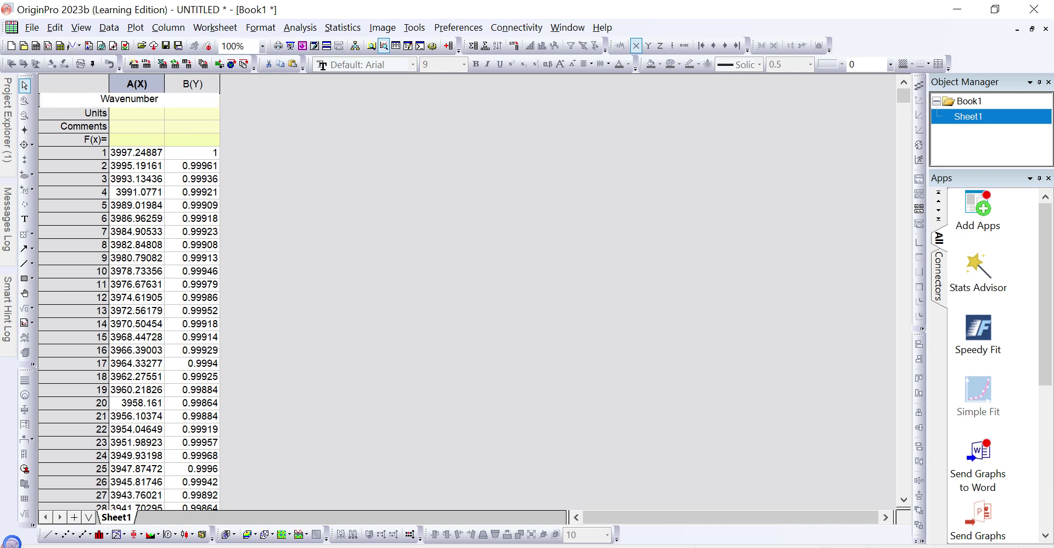
click(121, 113)
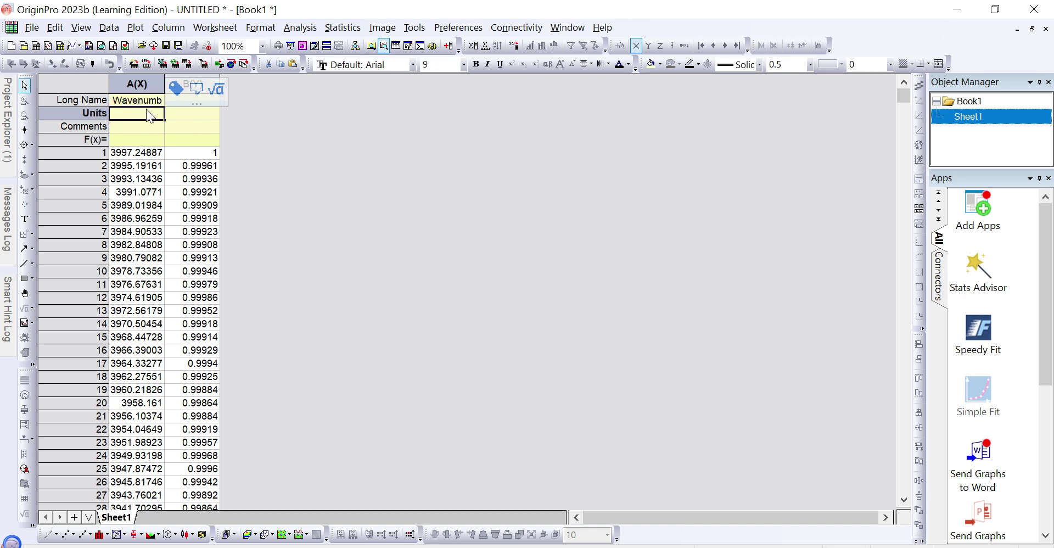
text(cm-1)
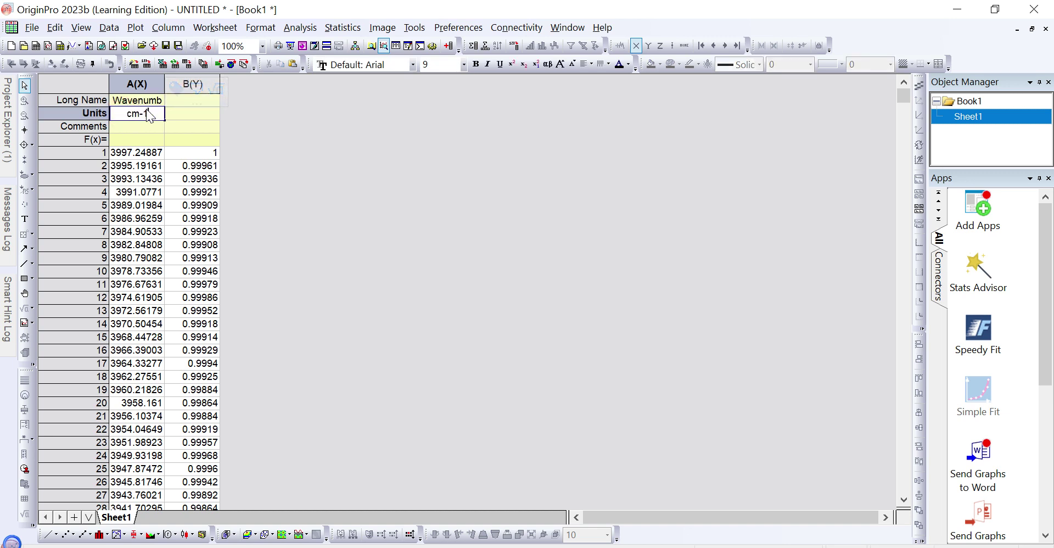
click(192, 111)
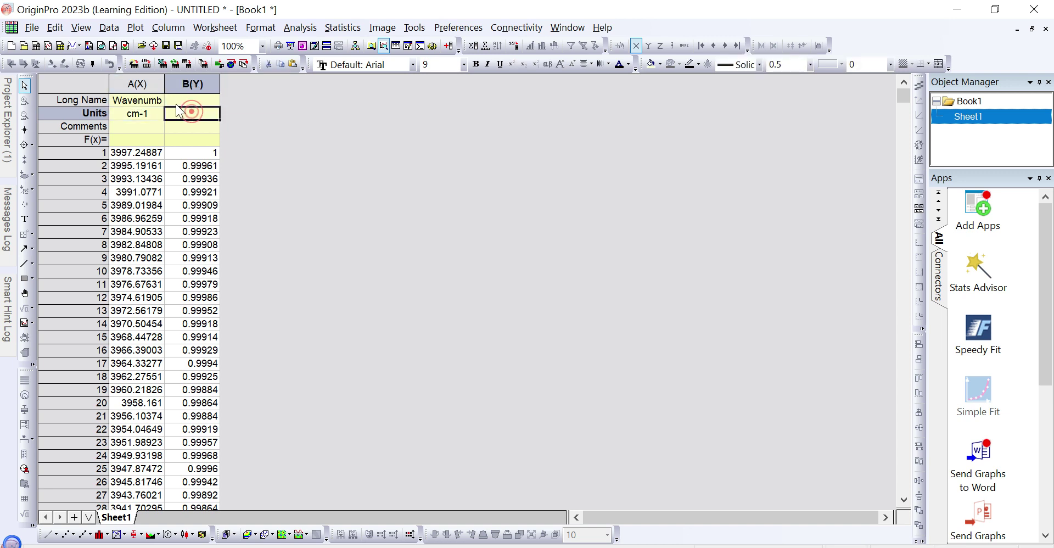
- Give column B the Long Name Transmittance with units %
click(187, 99)
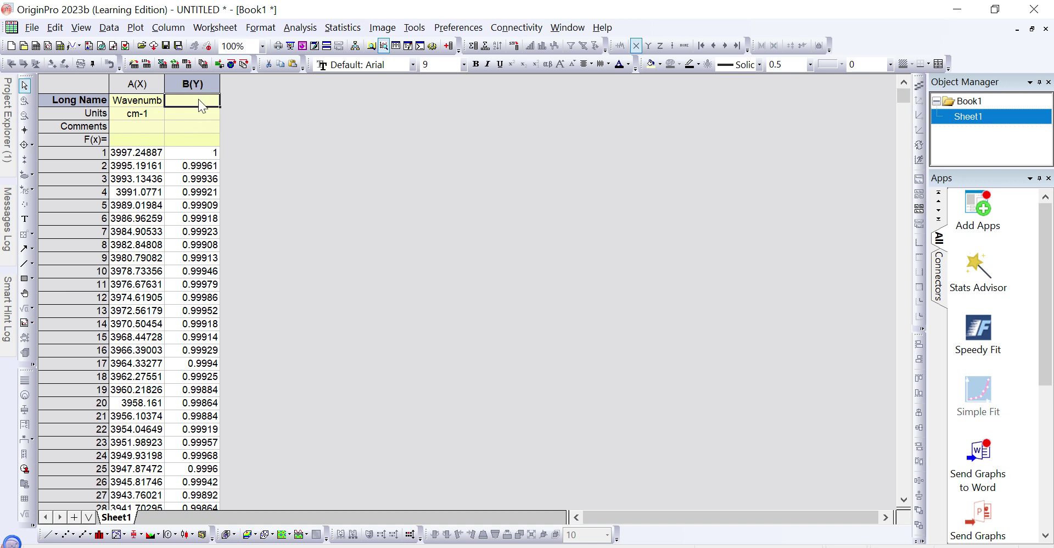
text(Tran)
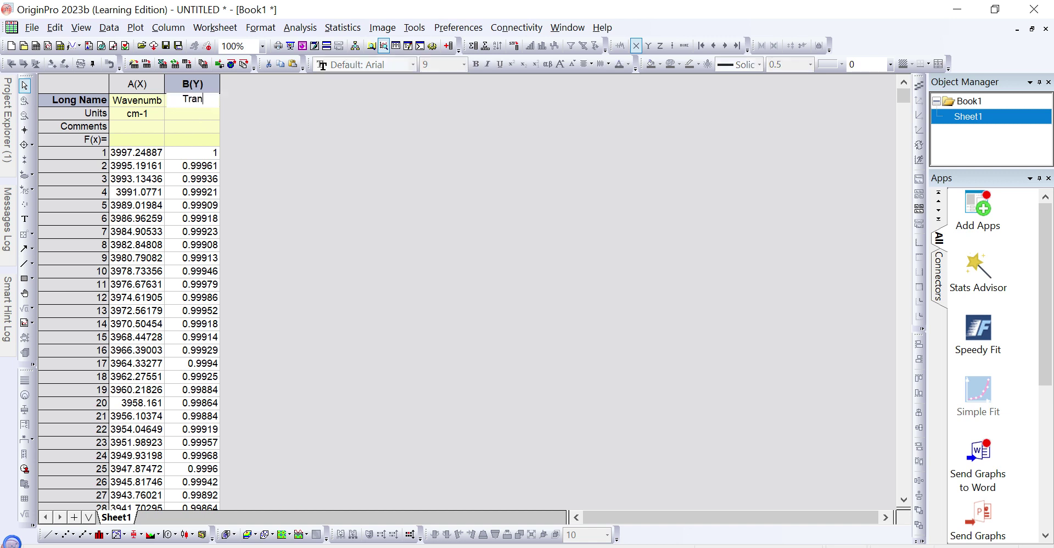
text(smittance)
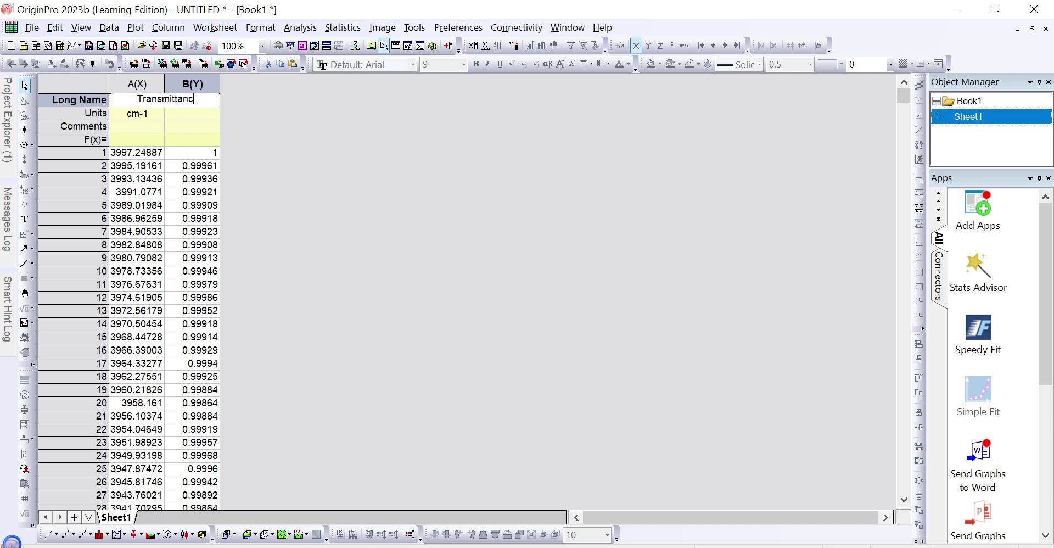
click(205, 113)
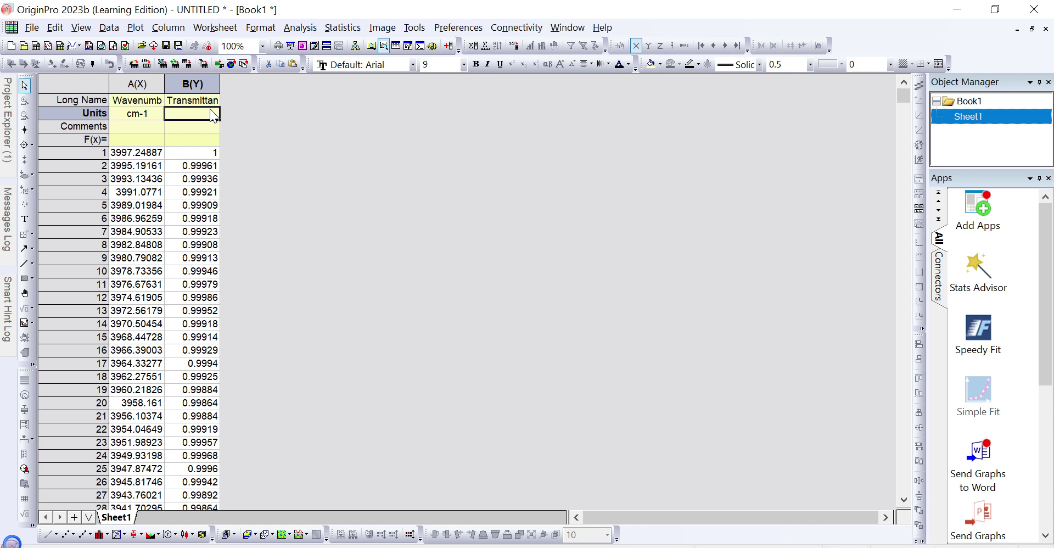
text(%)
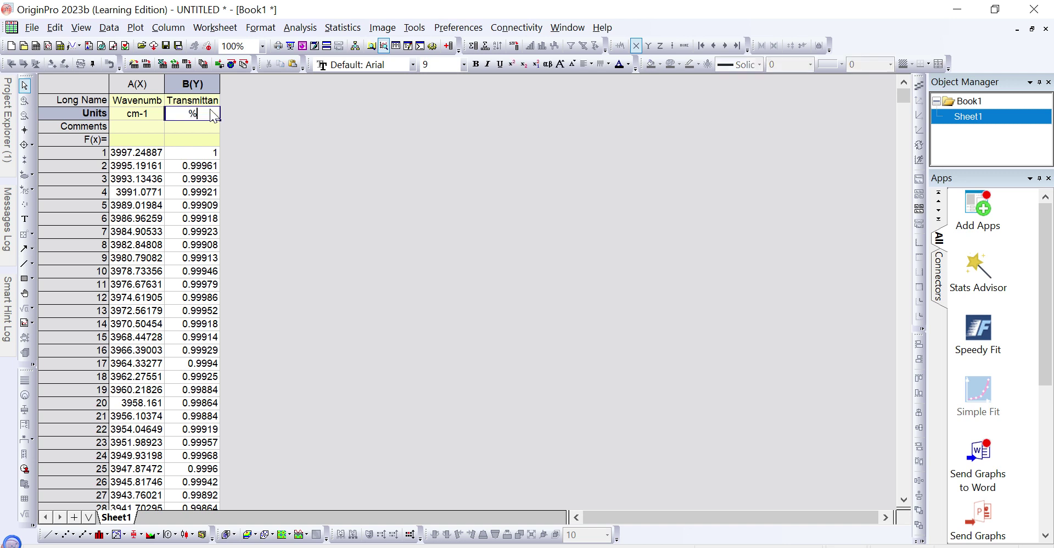
click(211, 126)
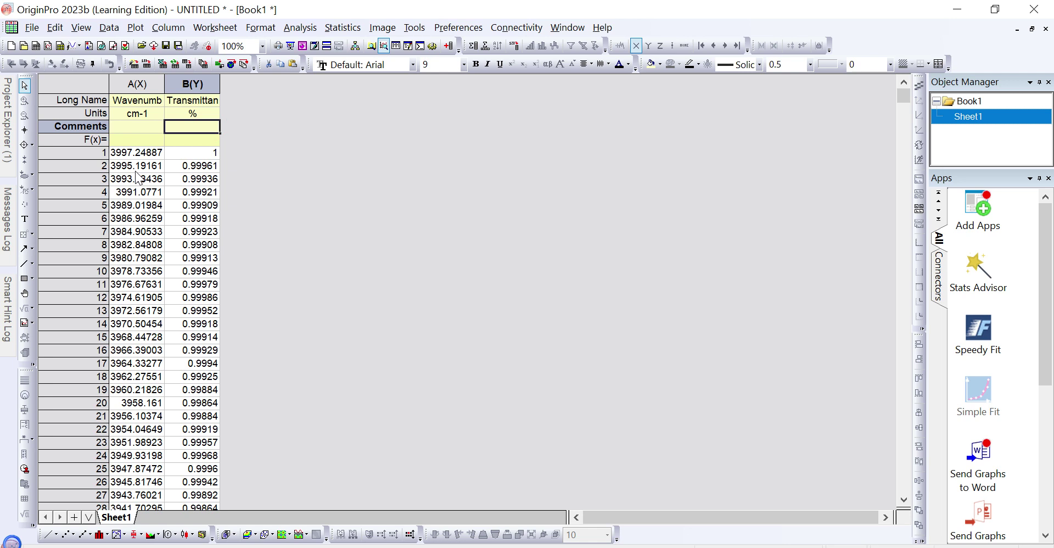
- Plot columns A and B as a Basic 2D line graph of Transmittance against Wavenumber
click(142, 84)
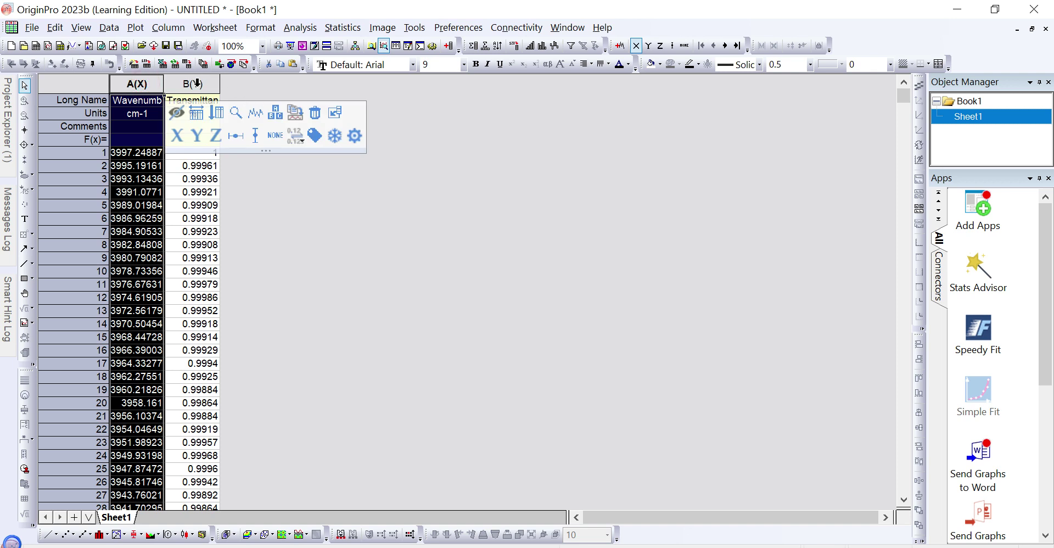
shift+click(196, 84)
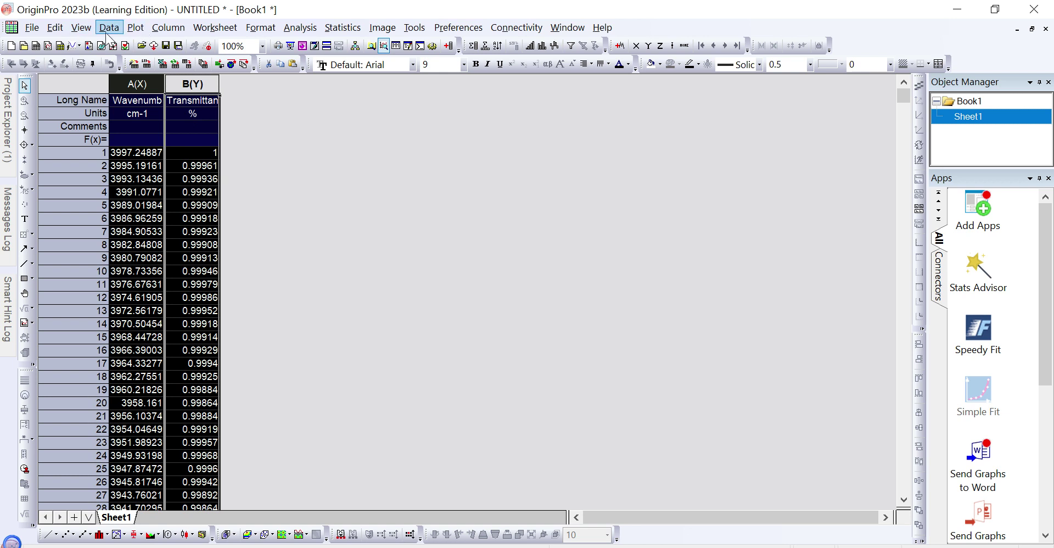
click(140, 34)
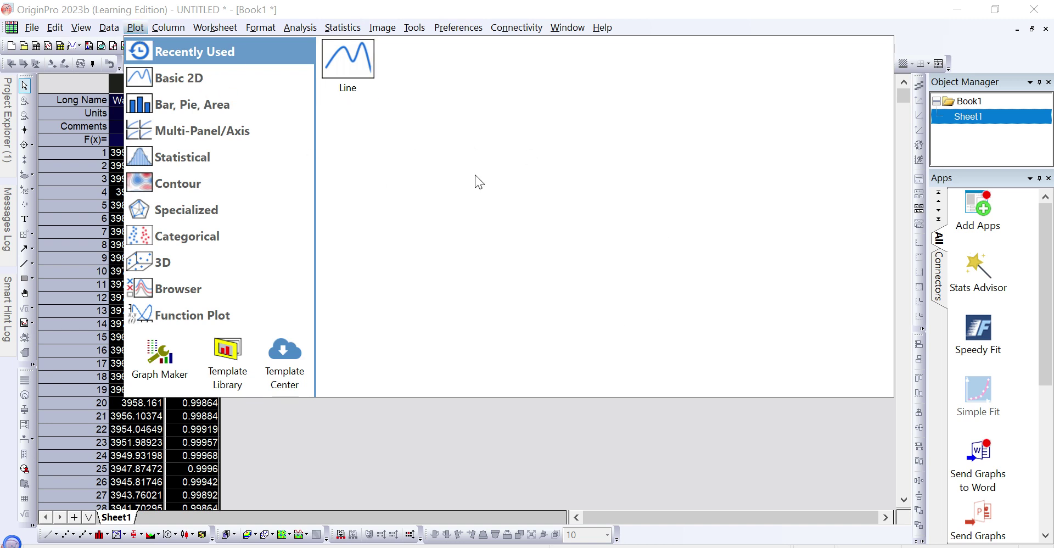
mouse_move(266, 67)
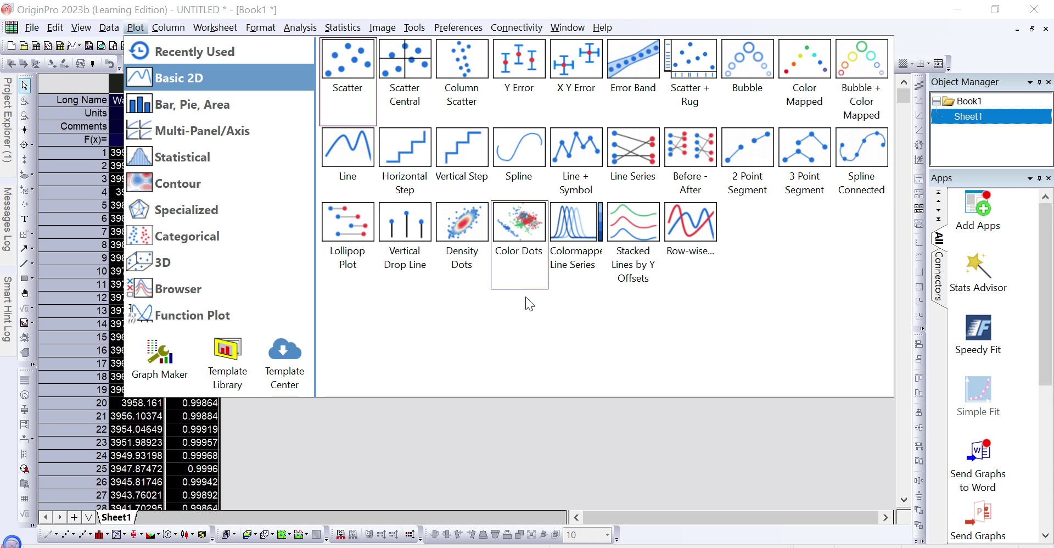
click(350, 159)
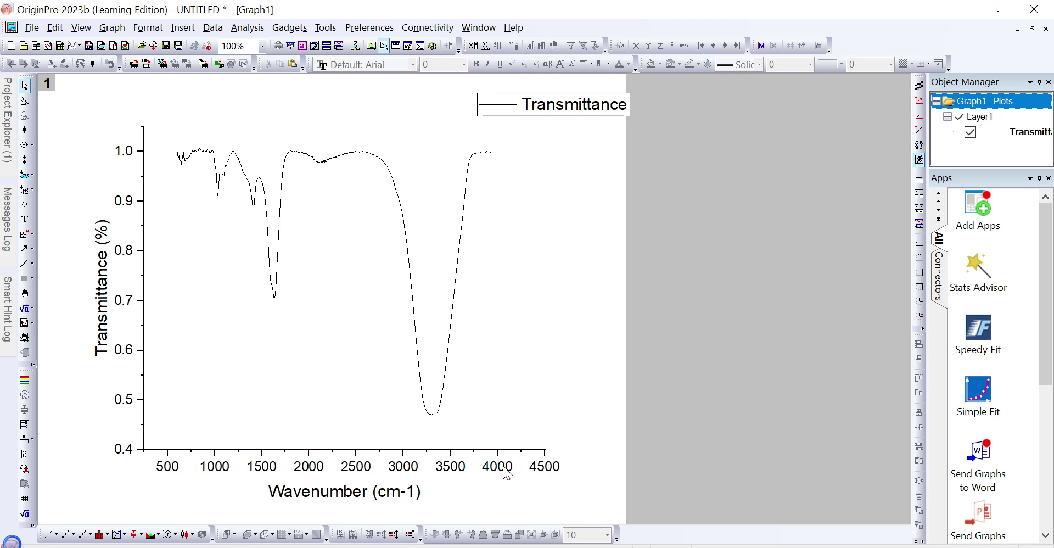
- Open the X Axis settings for Graph1 from the bottom axis tick labels
double_click(461, 469)
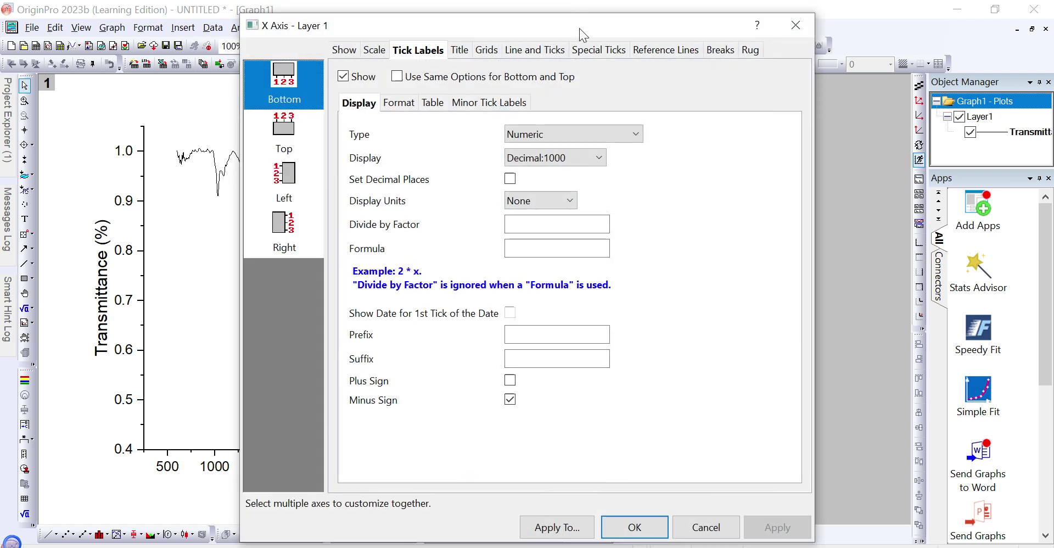
- Set the x-axis scale to run from 4500 to 400 and apply it
drag(579, 28, 750, 52)
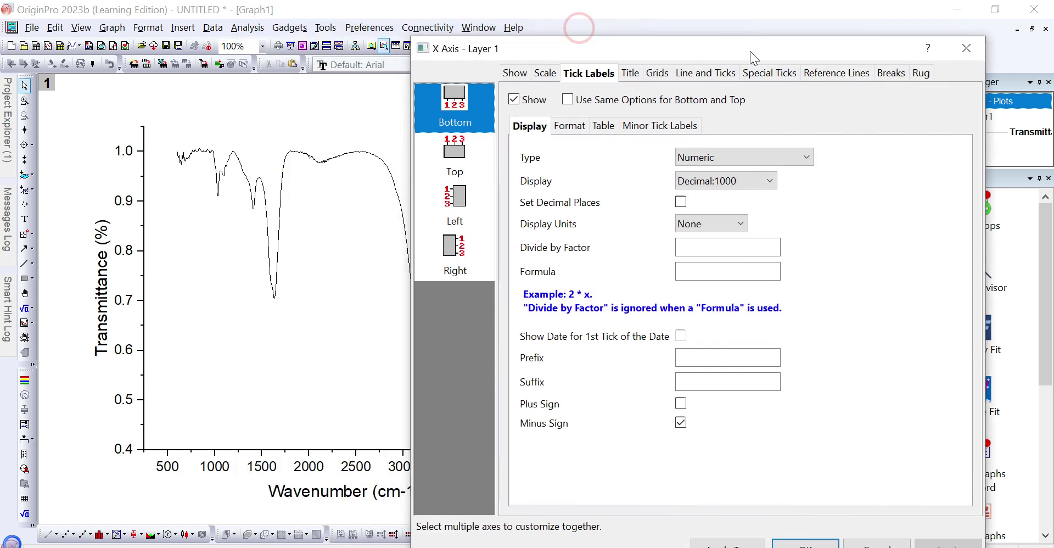
click(554, 75)
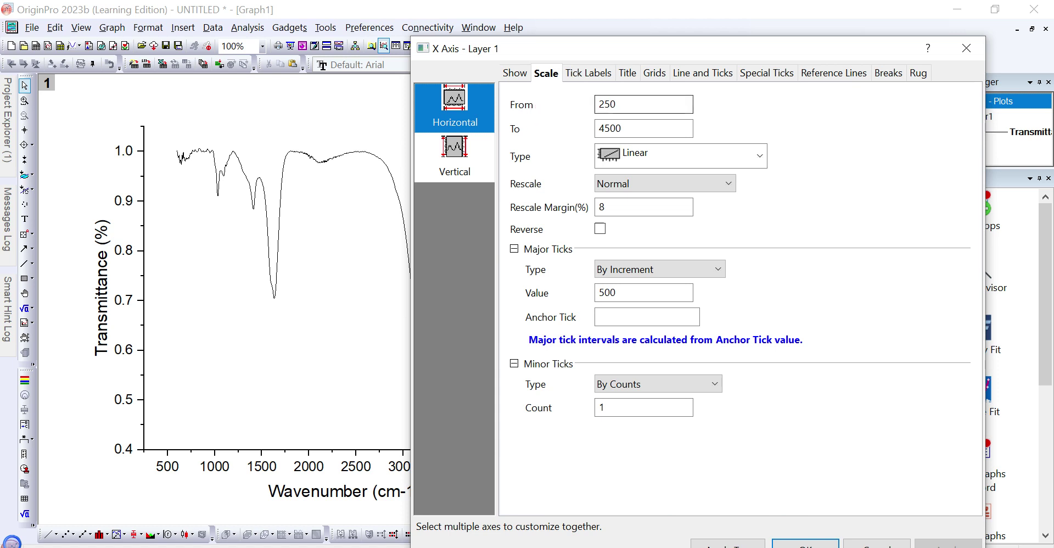
double_click(607, 104)
text(4500)
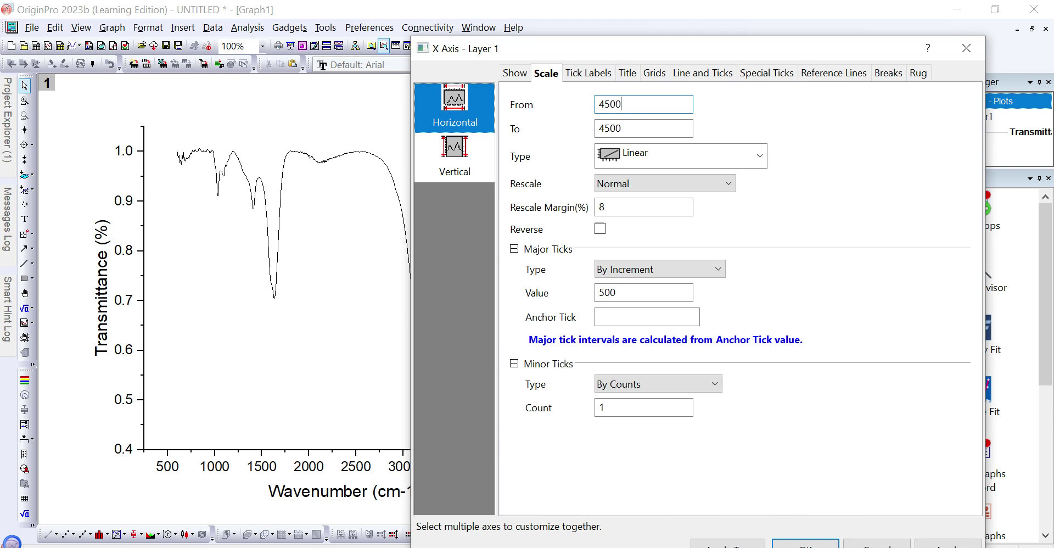
key(Tab)
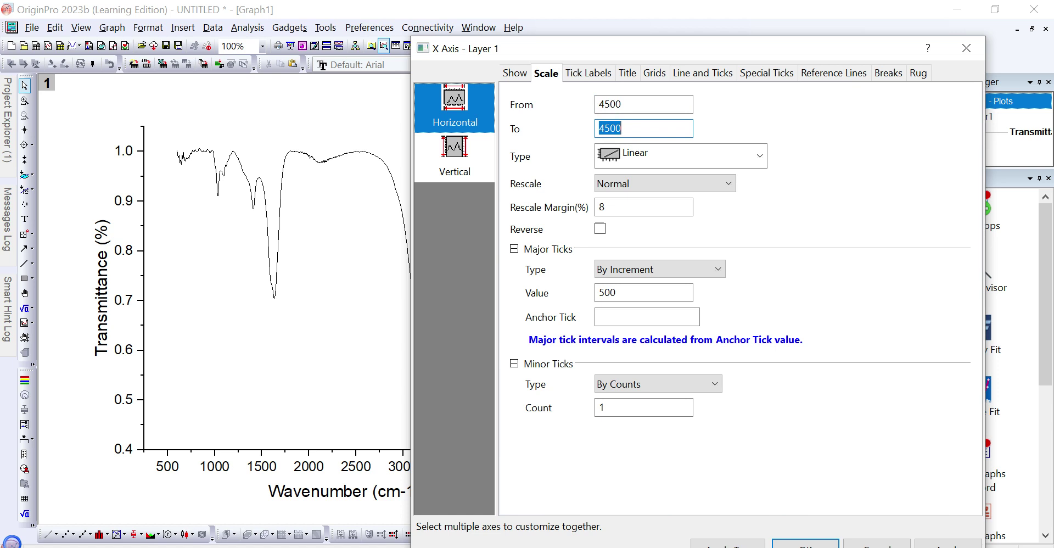
text(4)
click(793, 546)
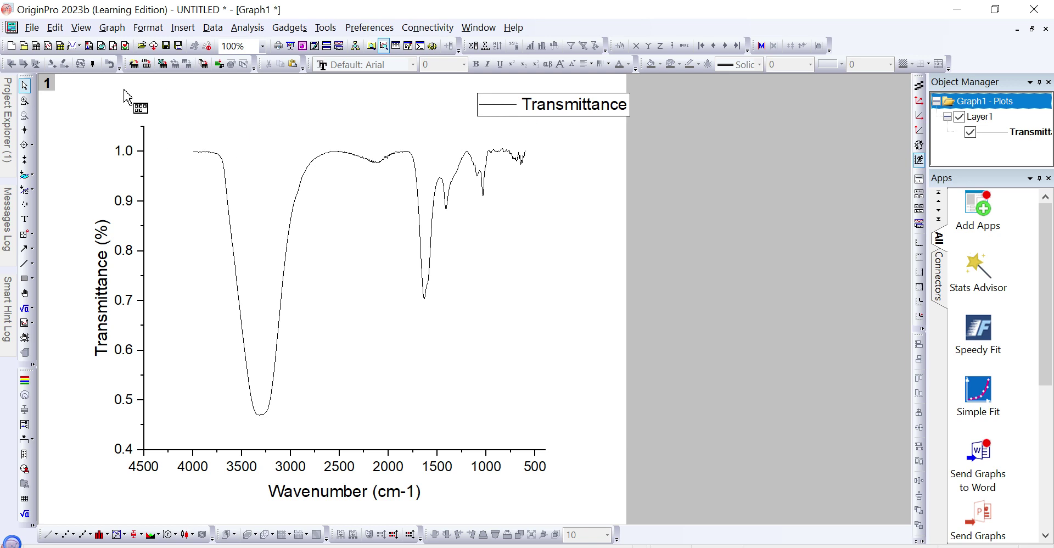
click(41, 31)
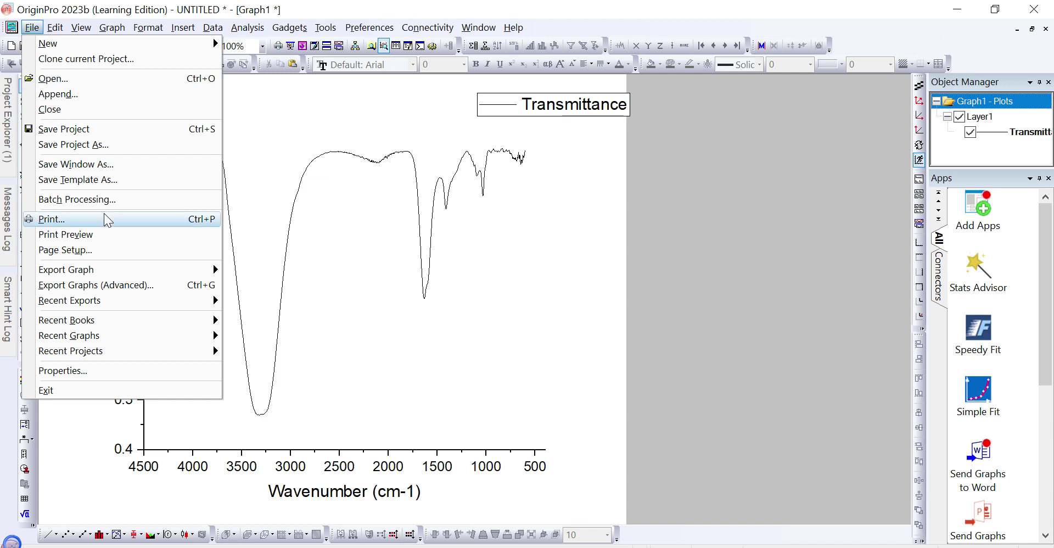
mouse_move(108, 271)
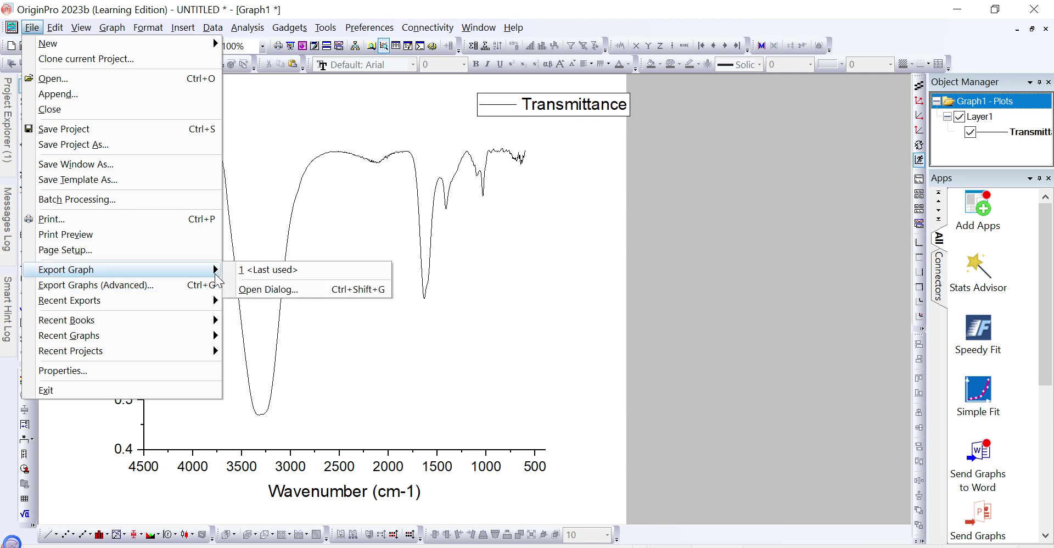
click(256, 292)
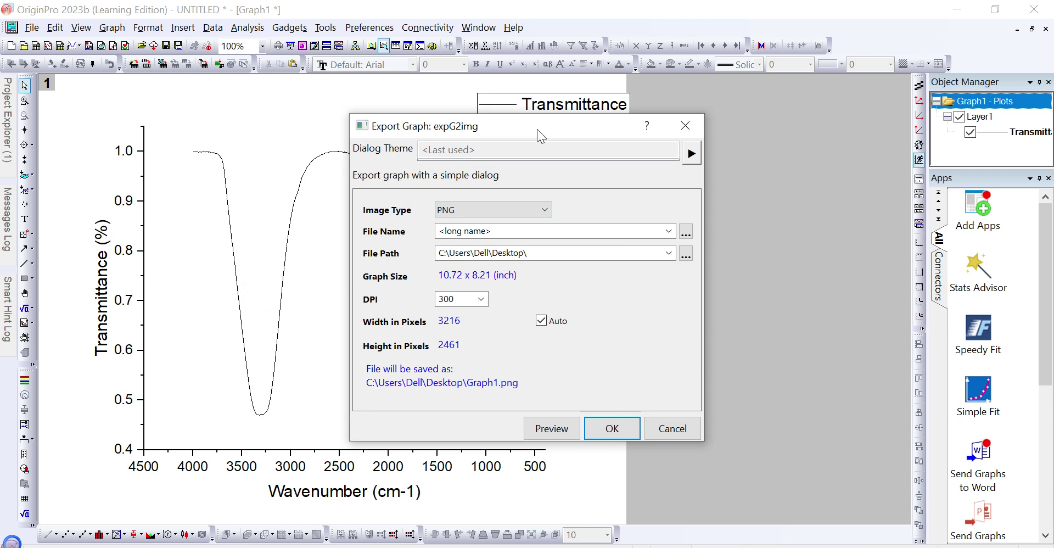
drag(537, 130, 648, 123)
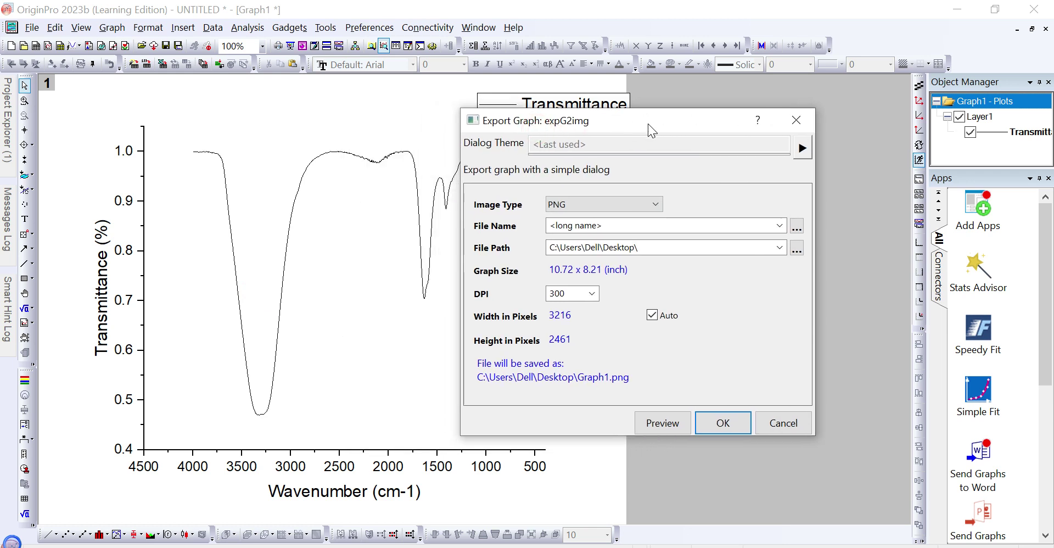
click(33, 30)
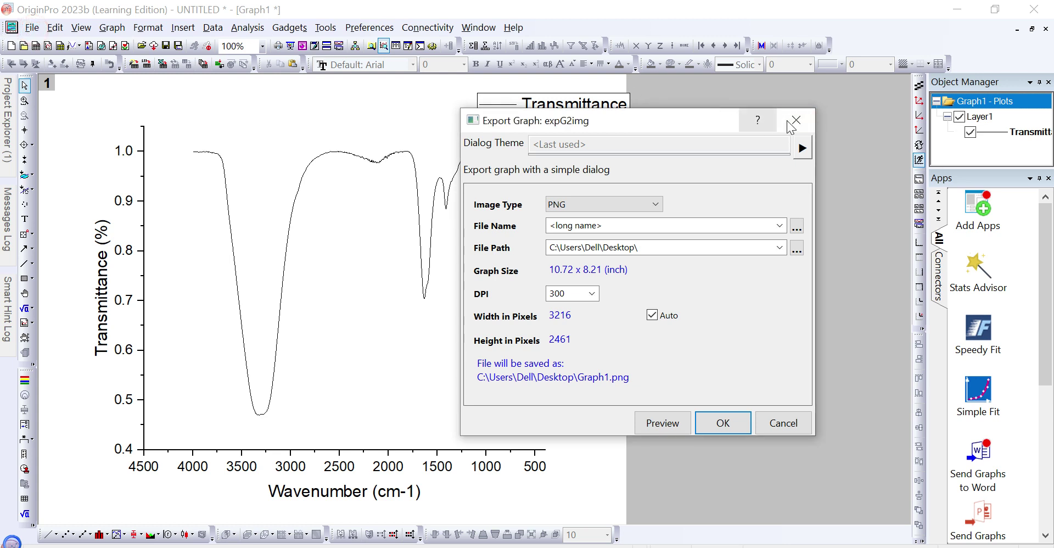
click(795, 120)
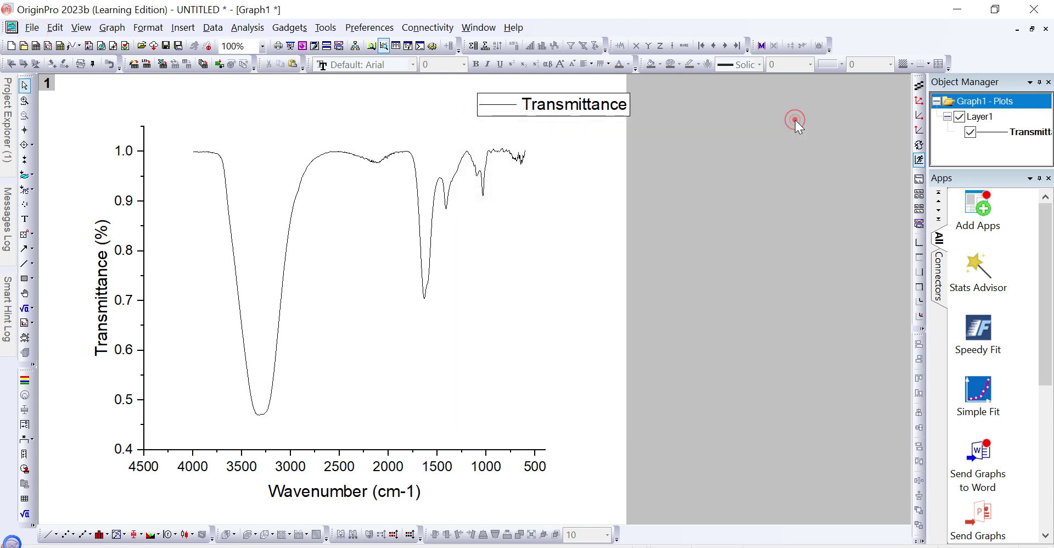
- Show the Export Graph submenu under the File menu
click(30, 27)
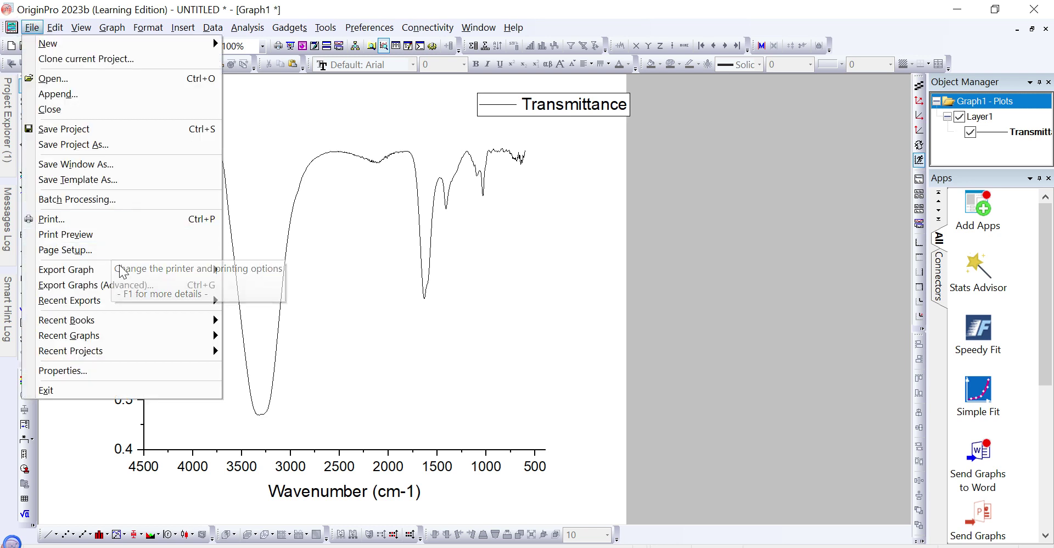
mouse_move(181, 270)
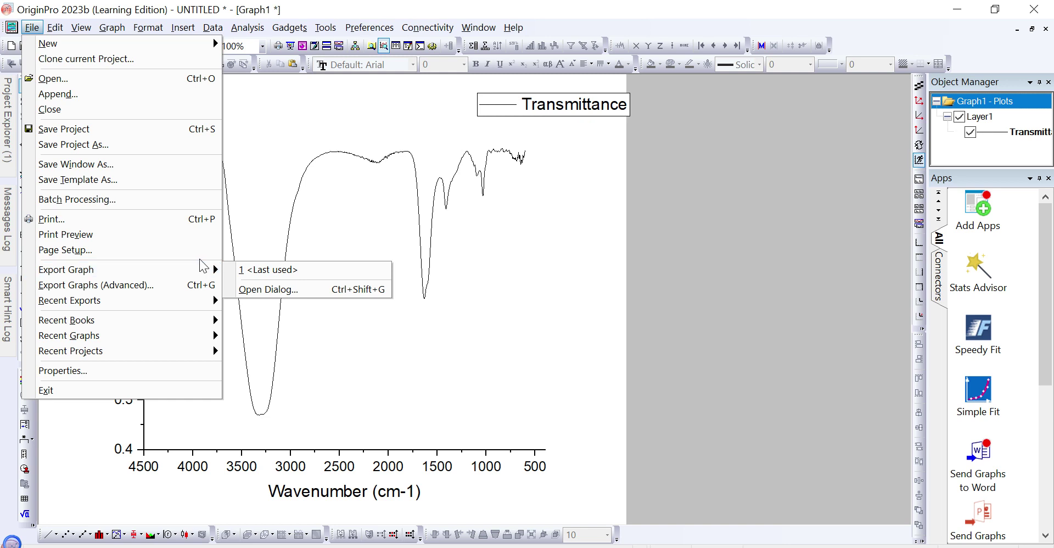
- In the Export Graph dialog, keep PNG as the image type, then browse for the save folder
click(258, 290)
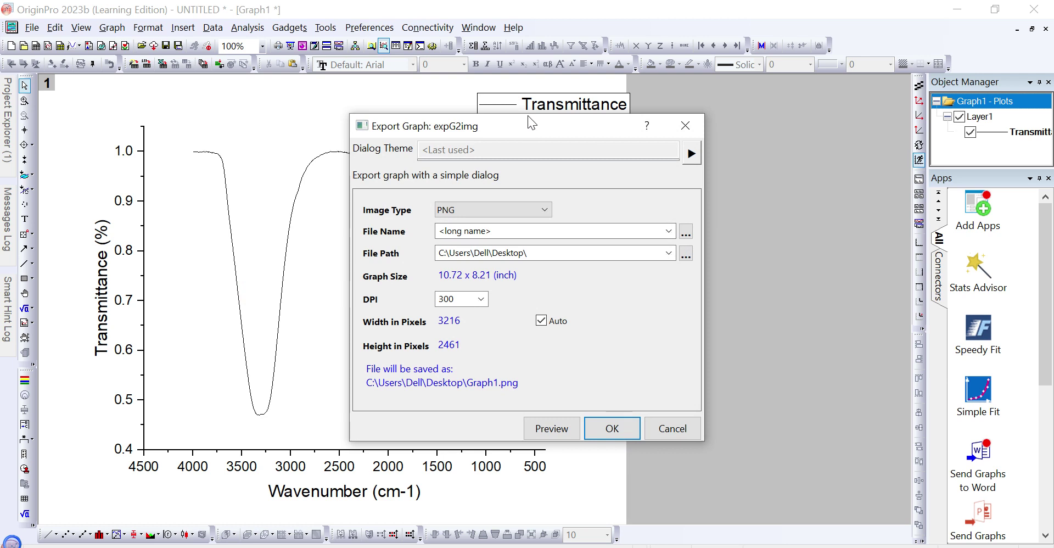
click(475, 213)
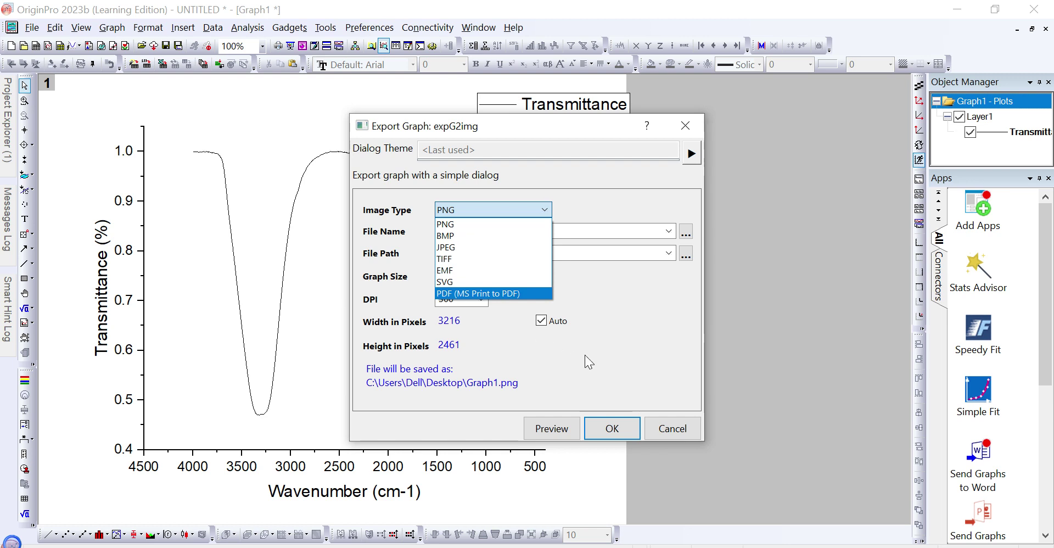
click(492, 222)
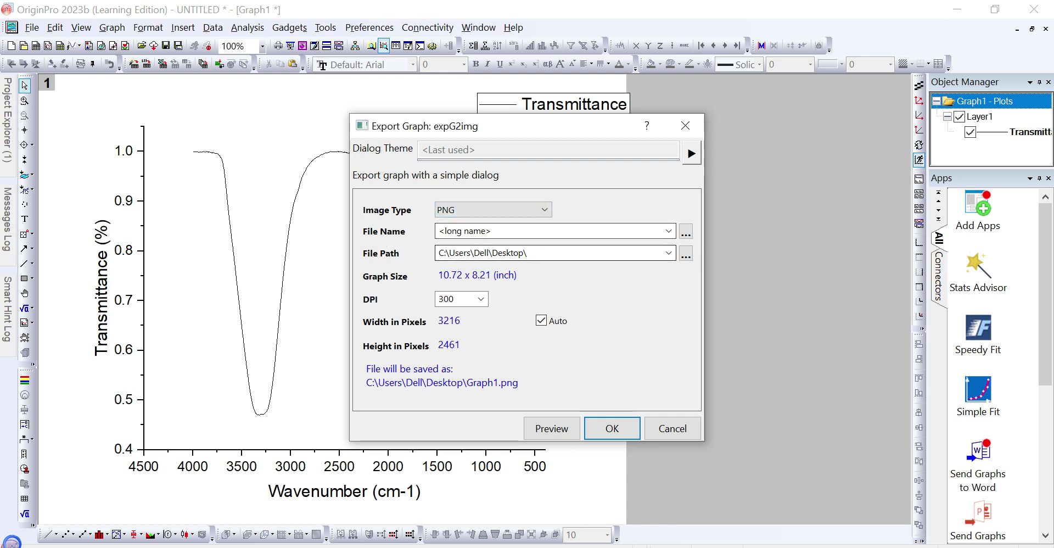
click(669, 231)
click(668, 231)
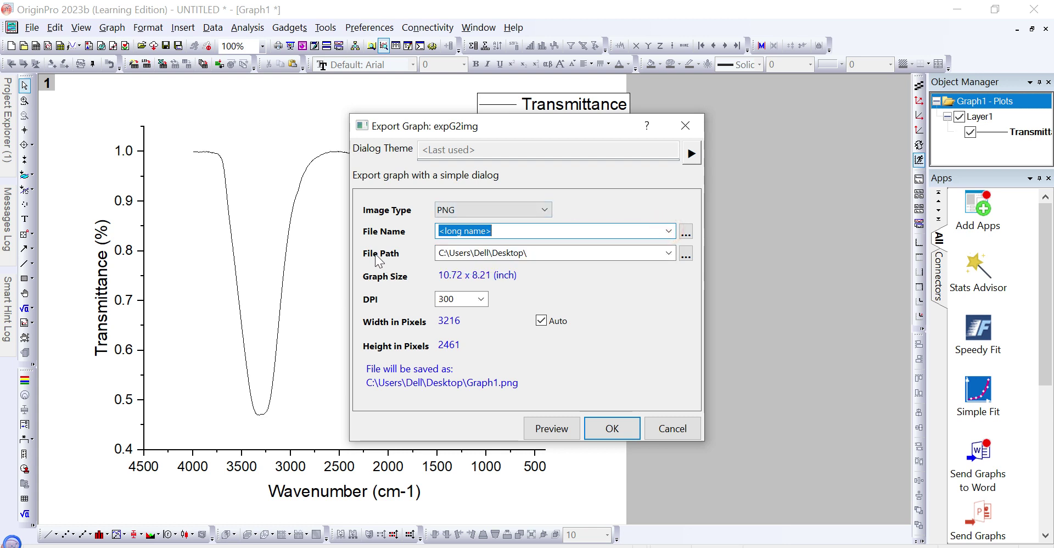
click(669, 253)
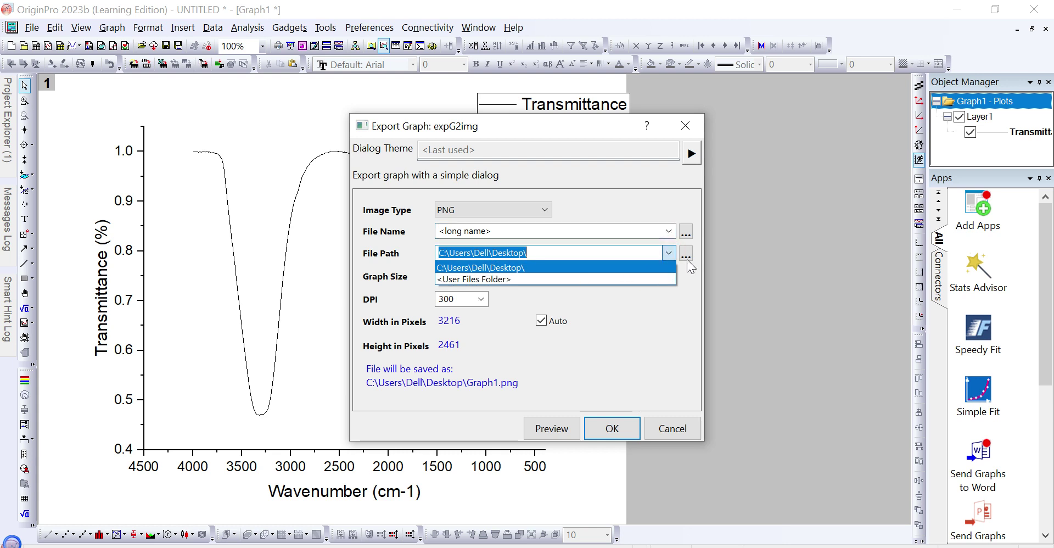
click(687, 256)
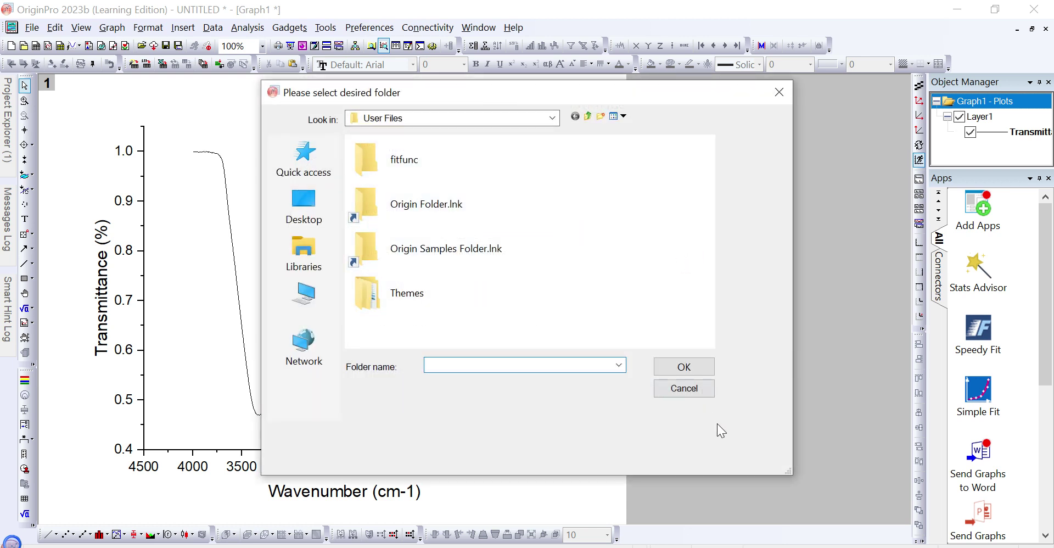
- Cancel the folder chooser, keeping the Desktop as the PNG export location
click(684, 388)
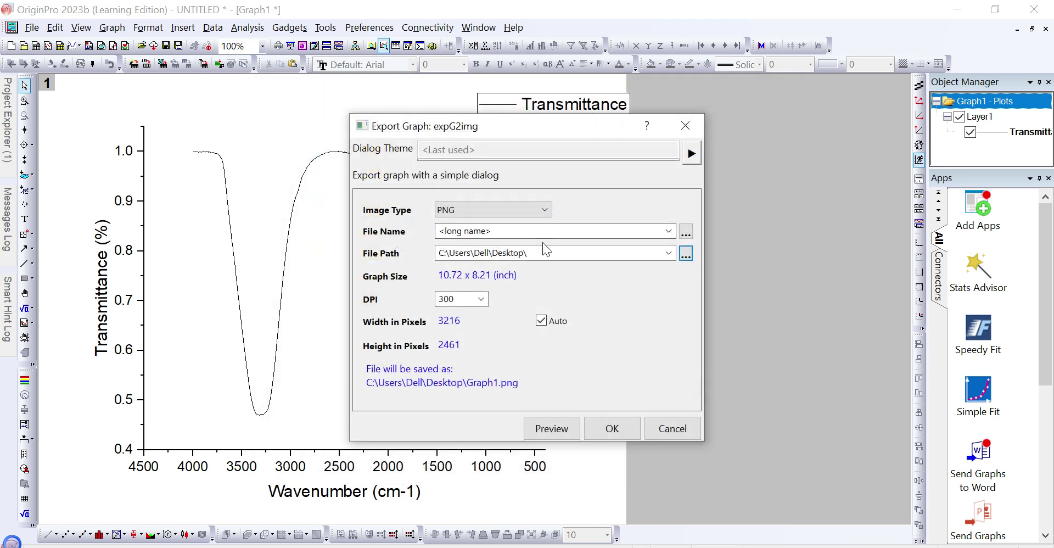
click(686, 254)
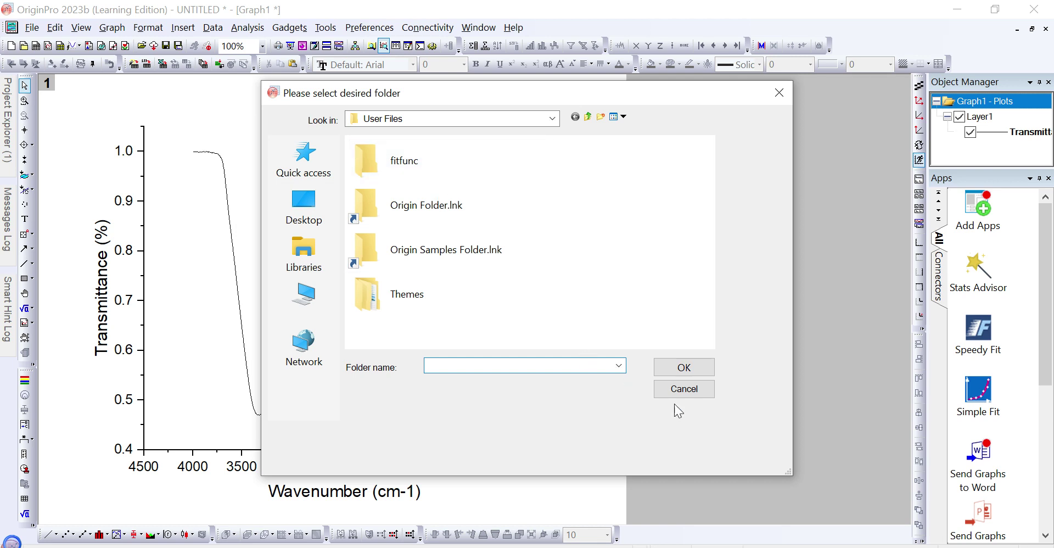
click(686, 388)
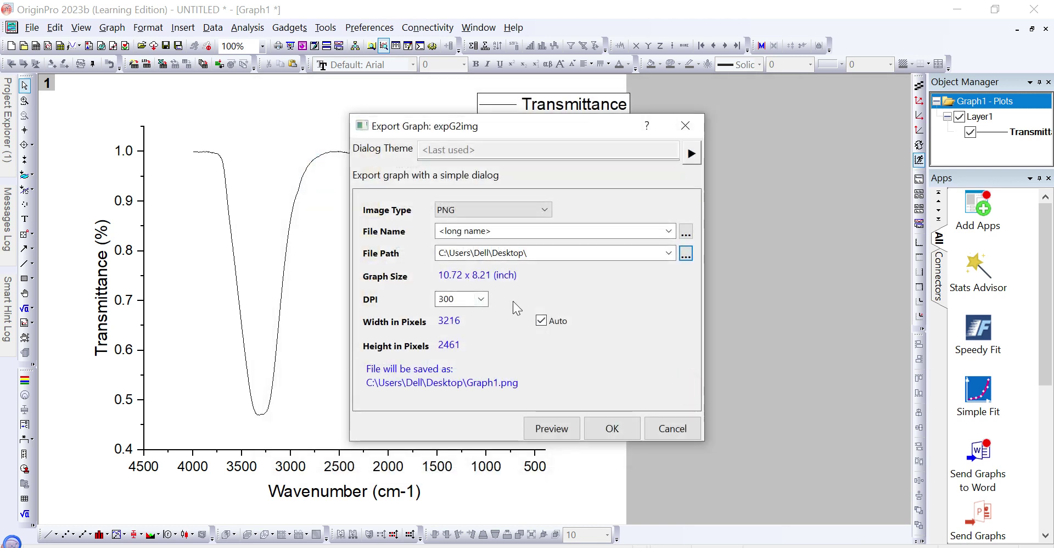
click(480, 299)
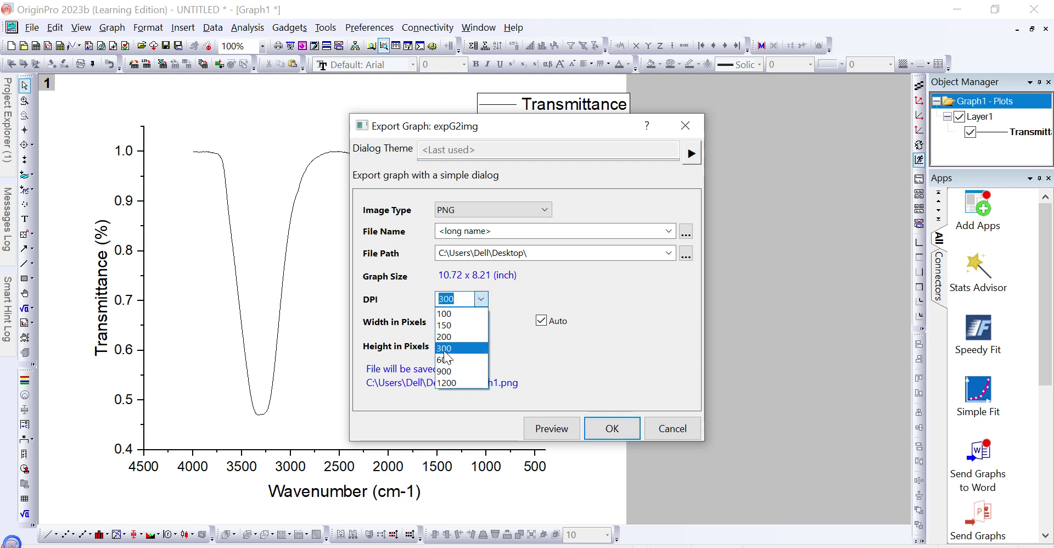
- Set the resolution to 300 DPI and export Graph1.png to the Desktop
key(Escape)
text(600)
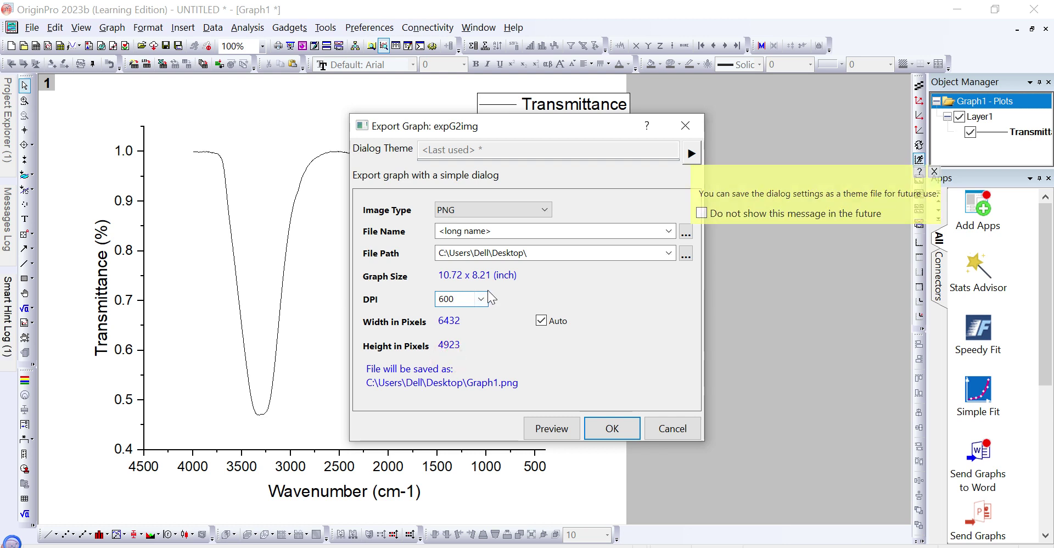
click(480, 299)
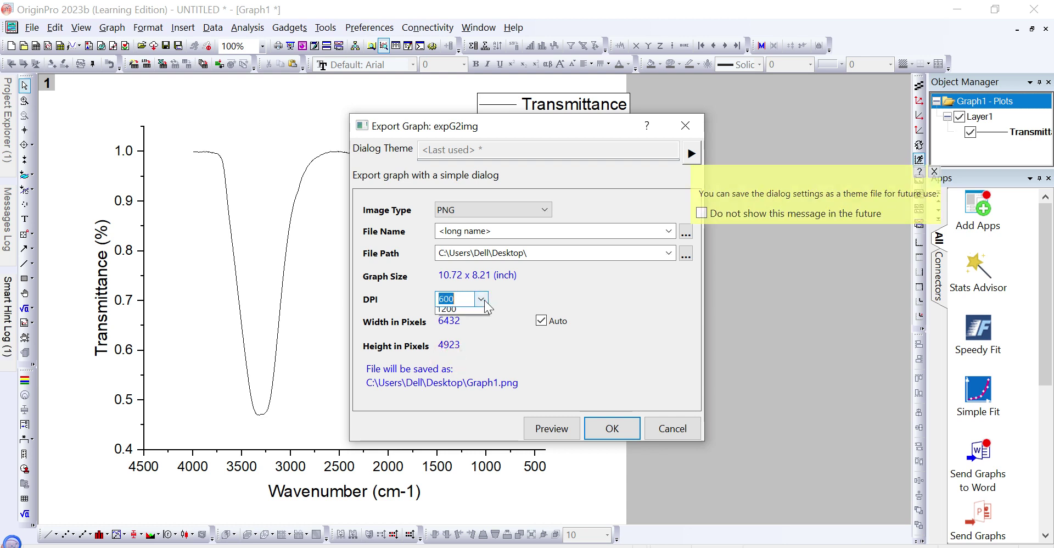
click(454, 348)
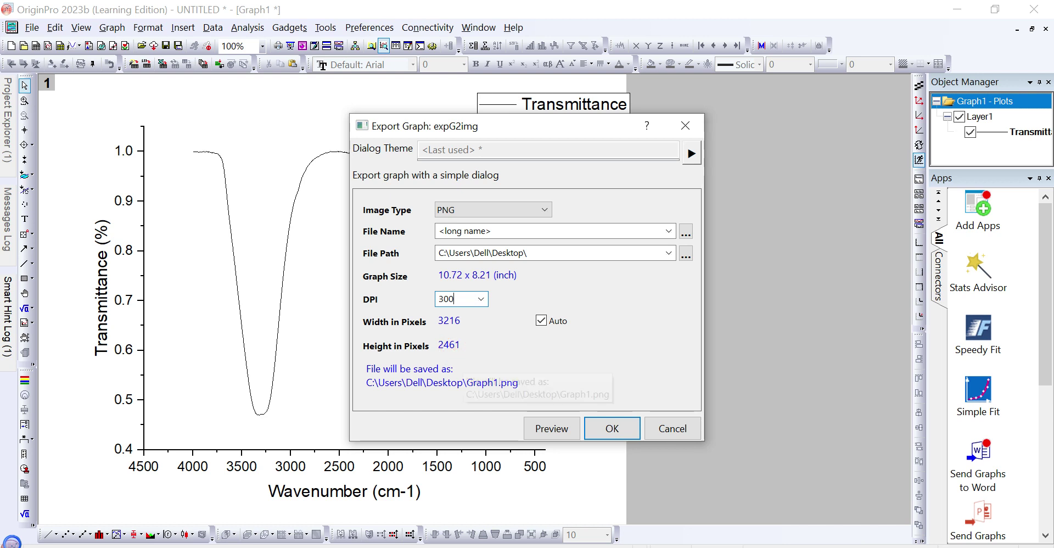
click(610, 428)
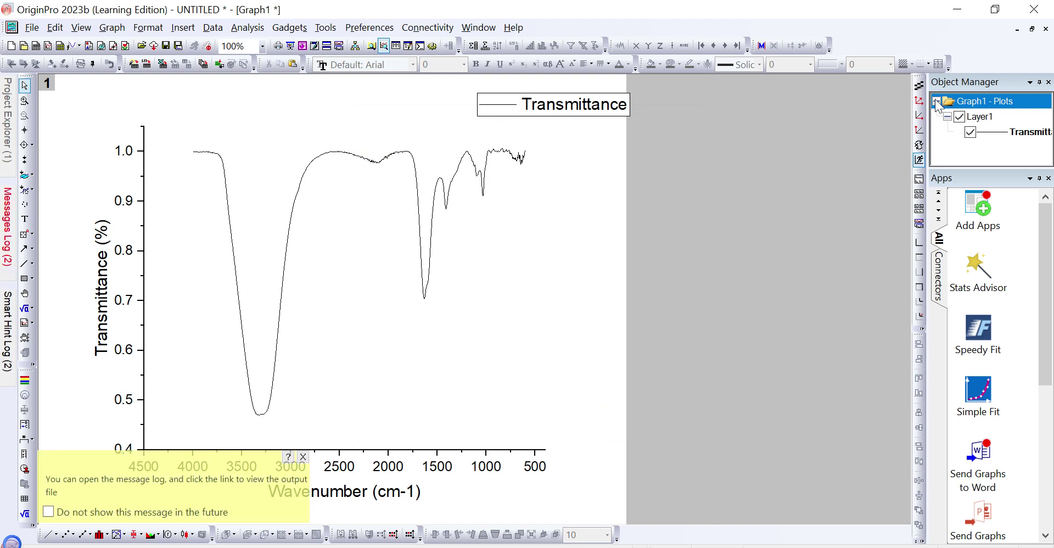
click(967, 10)
- Minimize Excel and Filmora to reach the desktop, then open the exported Graph1 PNG image
click(966, 3)
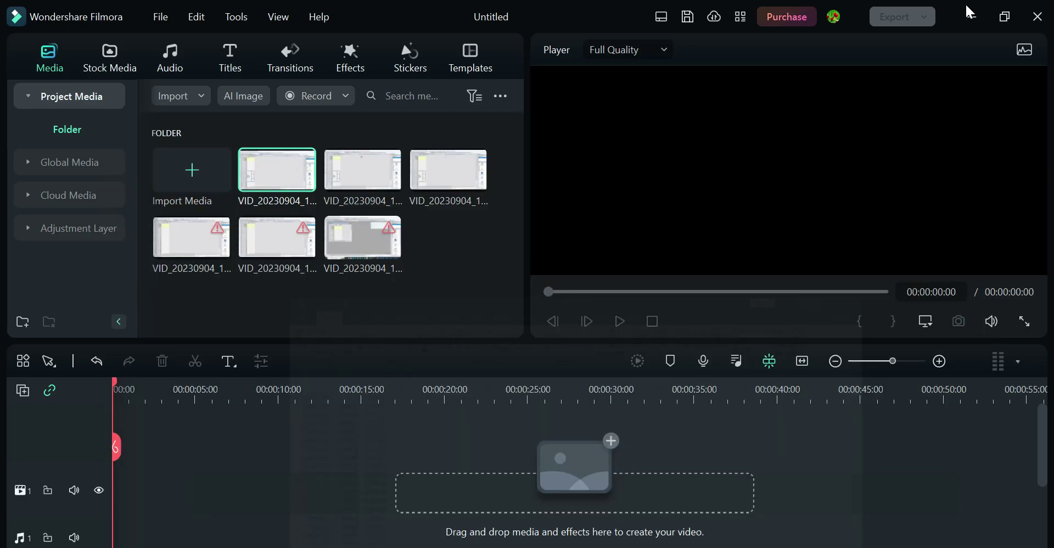
click(973, 18)
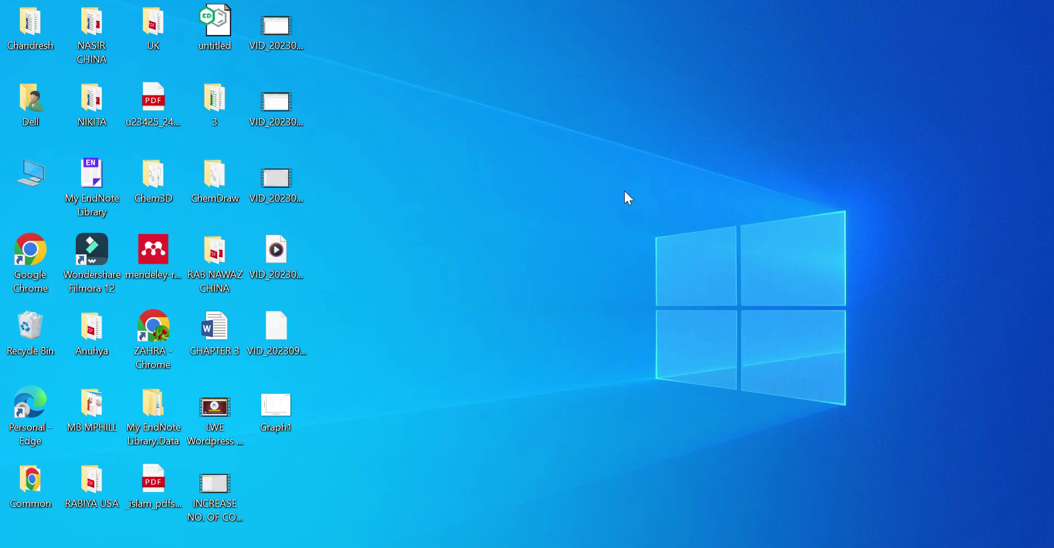
double_click(268, 417)
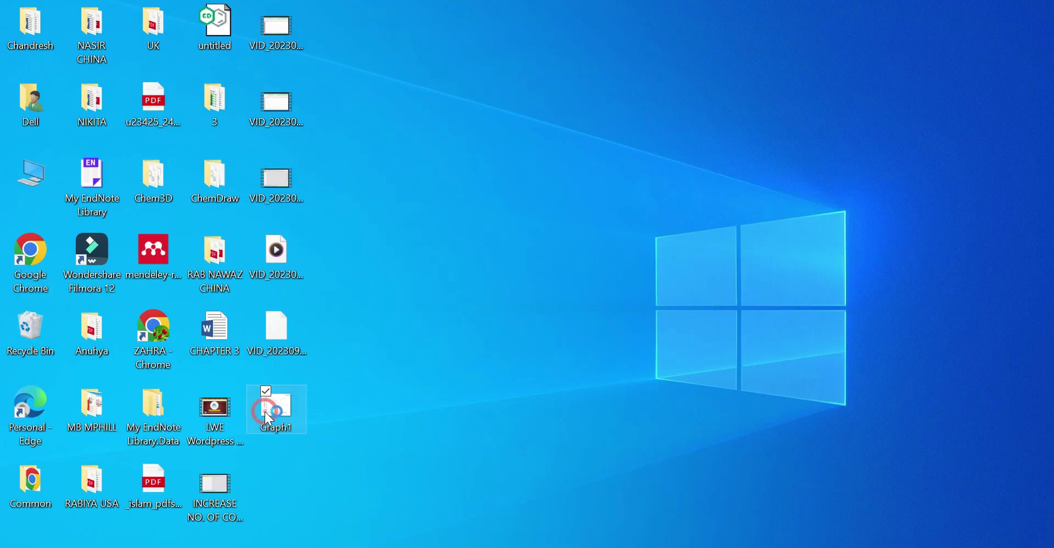